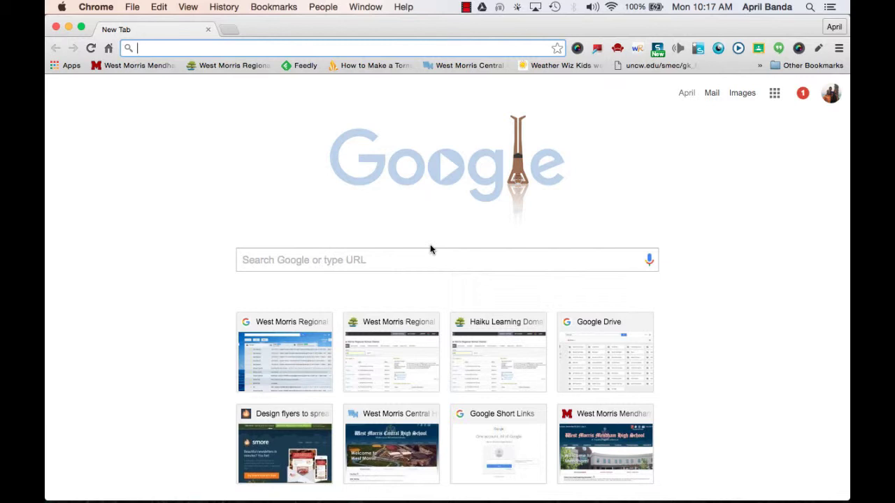
Step: Open the West Morris Regional Haiku Learning site and go to the inactive 2015 class "In/Out Class Supp (3) - 7"
{"action": "left_click", "coordinate": [230, 66]}
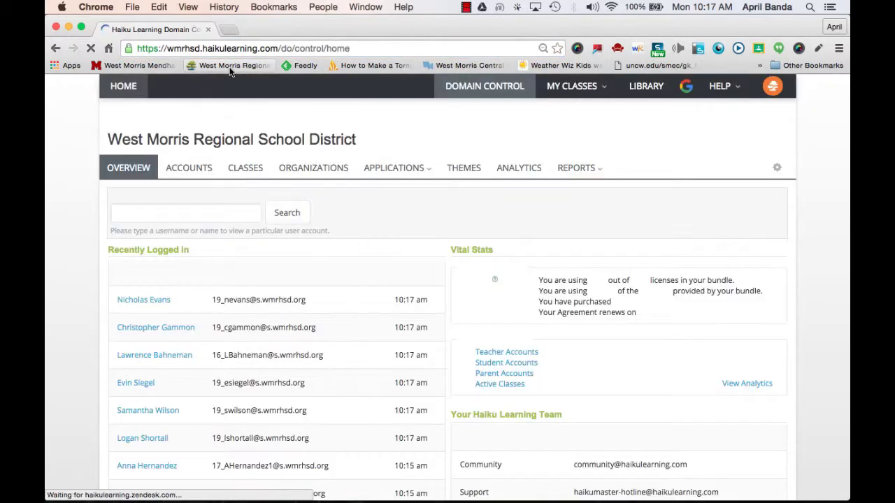
{"action": "left_click", "coordinate": [563, 88]}
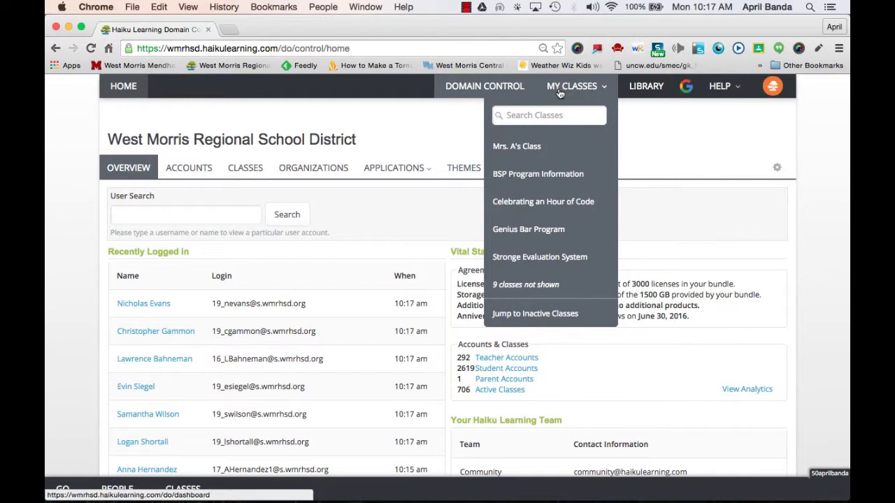
{"action": "left_click", "coordinate": [540, 285]}
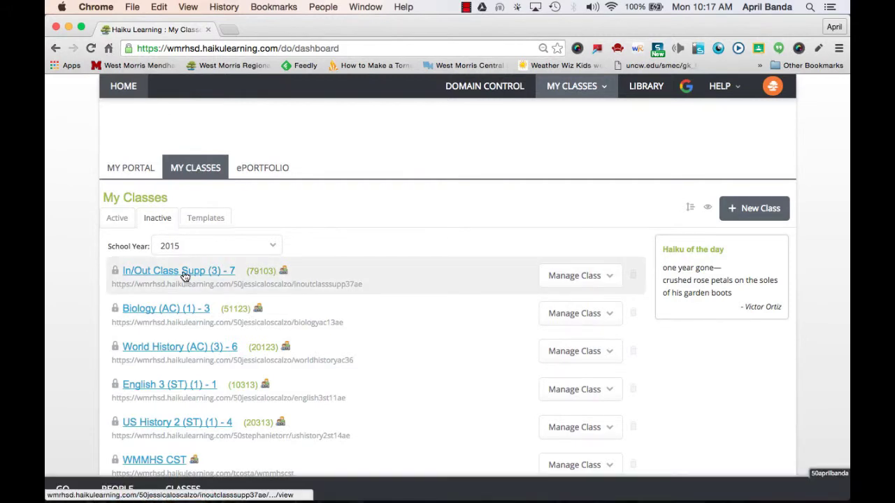
{"action": "left_click", "coordinate": [184, 275]}
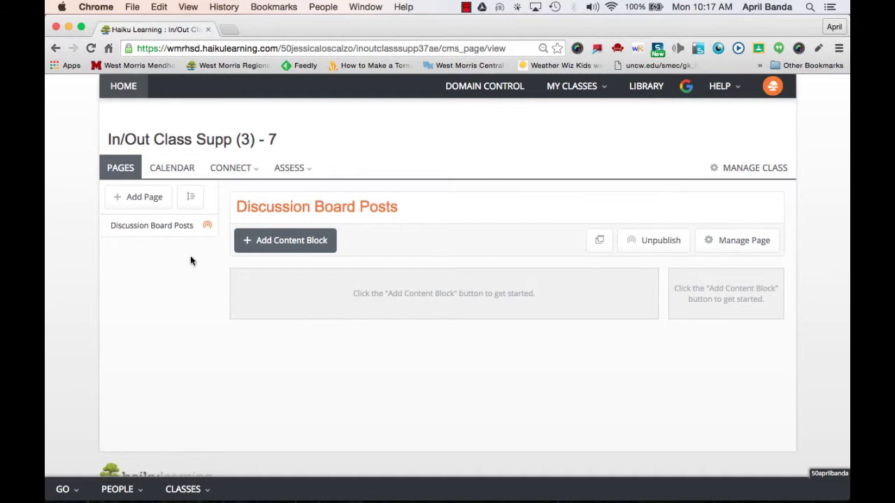
Step: Add a discussion content block to the Discussion Board Posts page and title it "Stacking it up Challenge"
{"action": "mouse_move", "coordinate": [240, 170]}
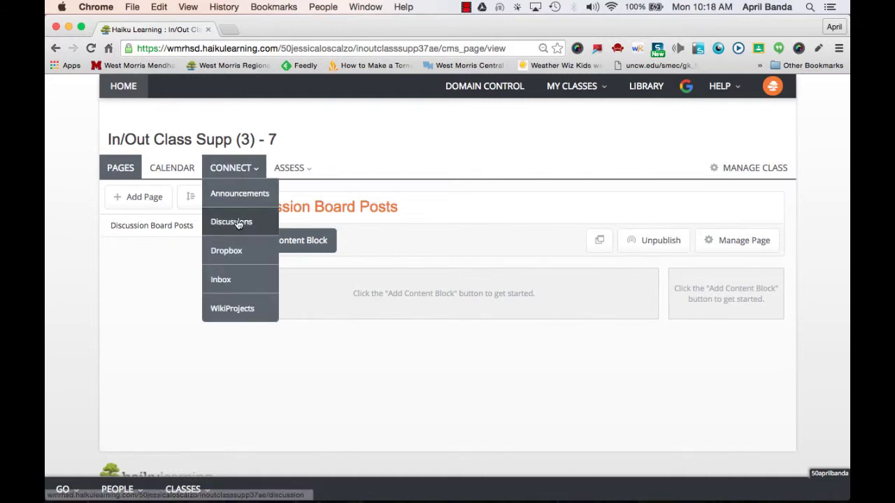
{"action": "mouse_move", "coordinate": [290, 174]}
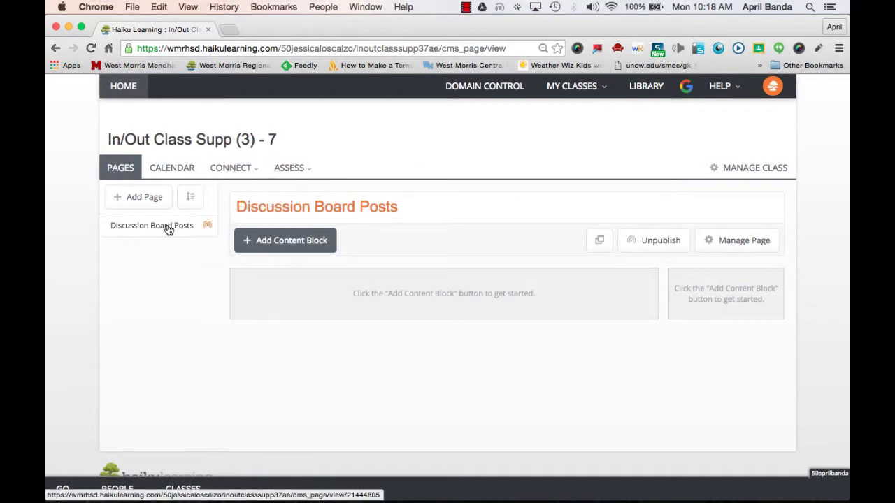
{"action": "left_click", "coordinate": [261, 242]}
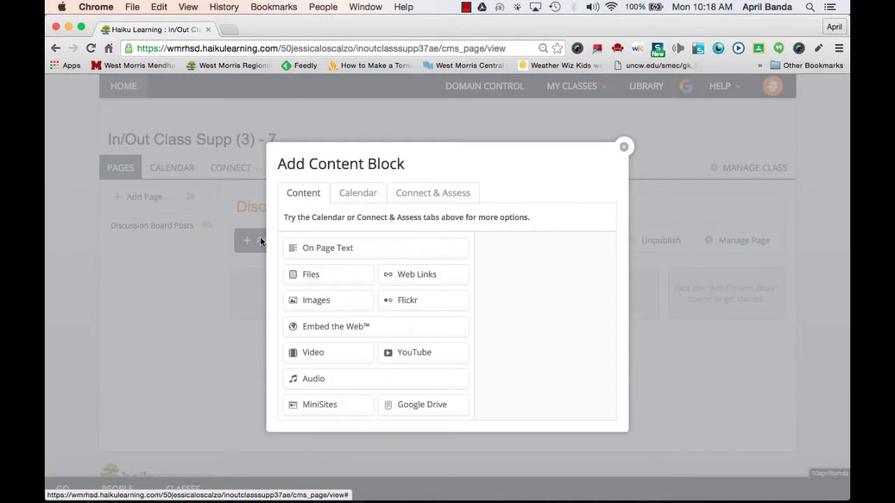
{"action": "left_click", "coordinate": [417, 196]}
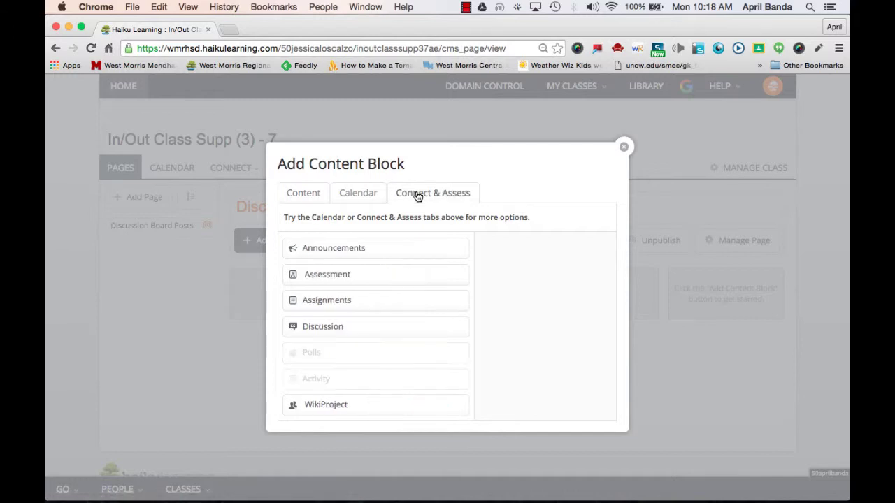
{"action": "left_click", "coordinate": [337, 326]}
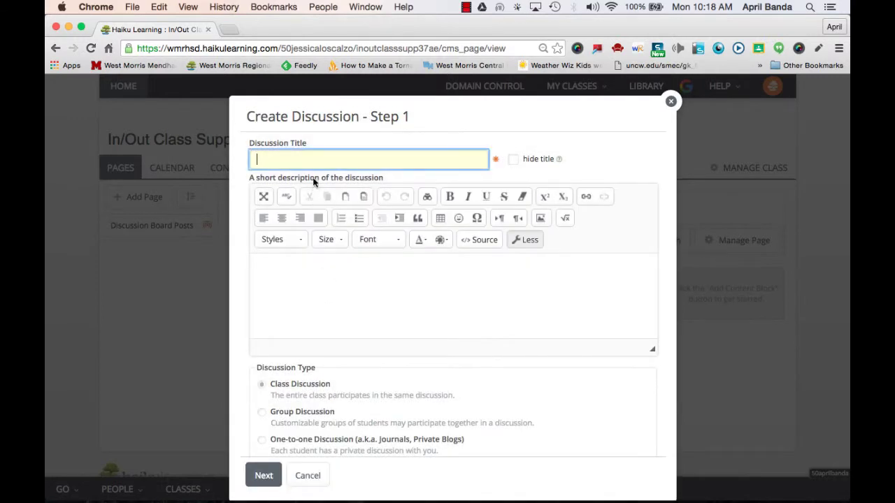
{"action": "type", "text": "stacki"}
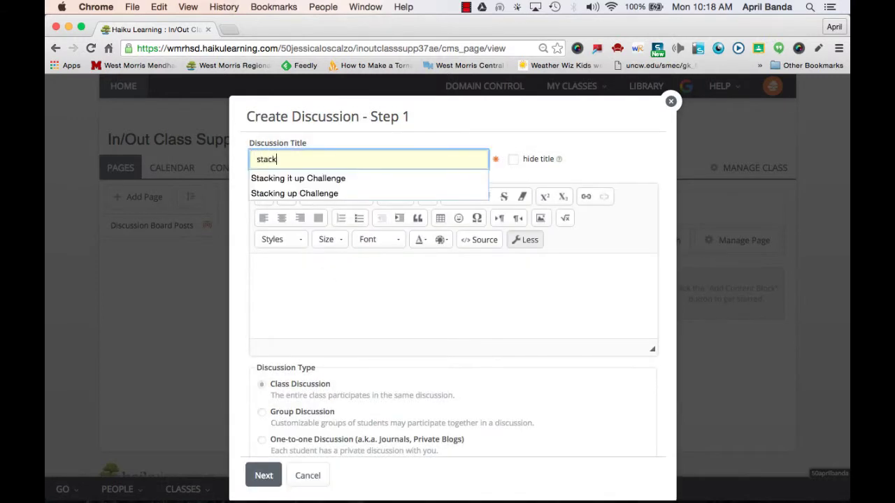
{"action": "left_click", "coordinate": [319, 179]}
Step: Paste the copied instructions and the question about math and life as the description, and continue with the Class Discussion type
{"action": "left_click", "coordinate": [296, 273]}
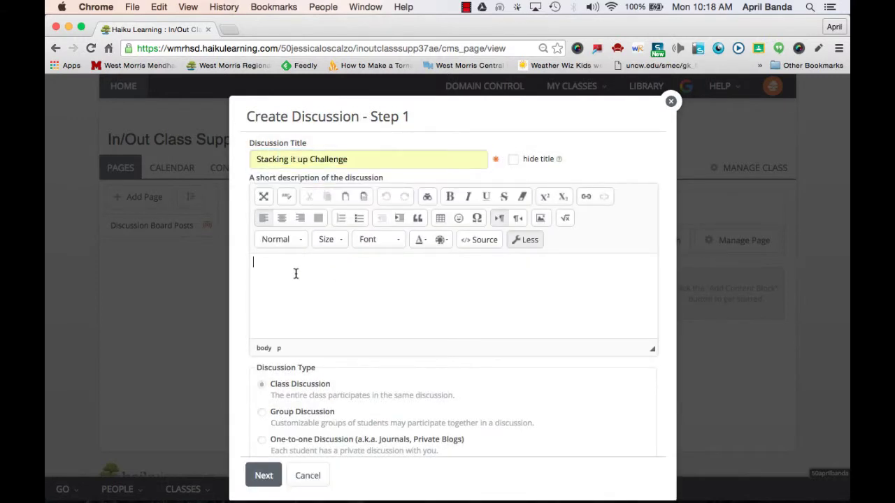
{"action": "right_click", "coordinate": [296, 274]}
{"action": "left_click", "coordinate": [314, 281]}
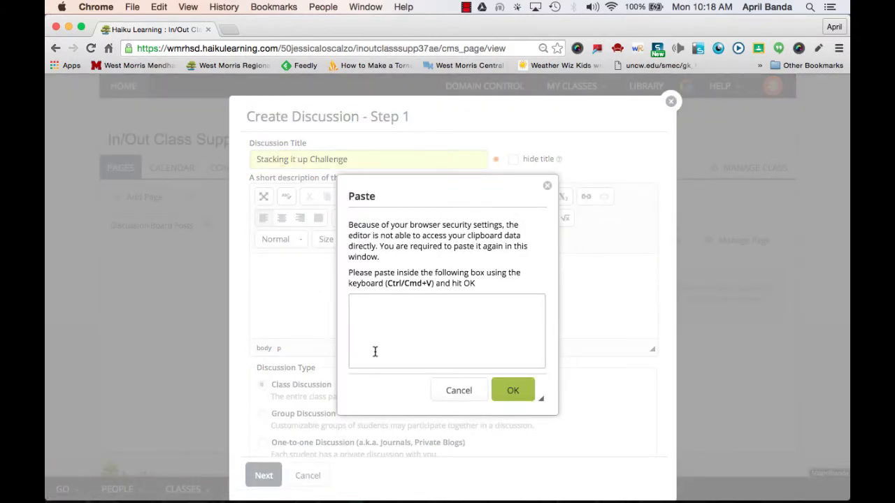
{"action": "right_click", "coordinate": [385, 337]}
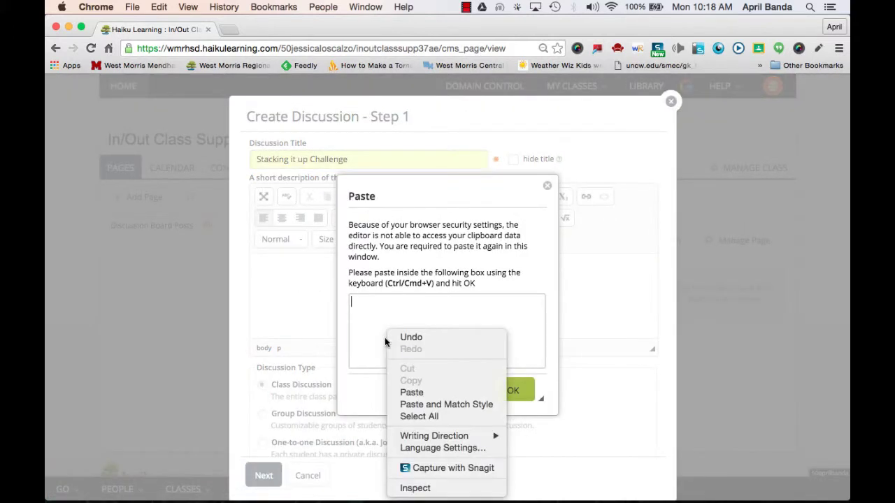
{"action": "left_click", "coordinate": [411, 393]}
{"action": "left_click", "coordinate": [514, 390]}
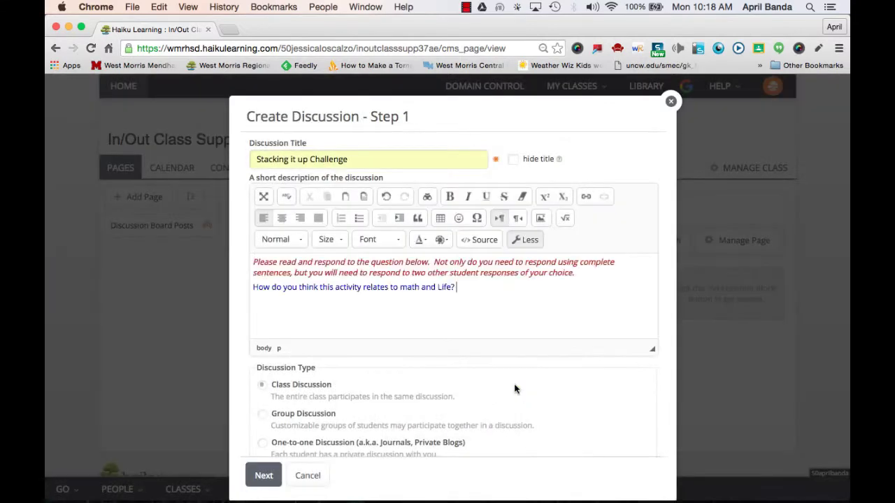
{"action": "scroll", "coordinate": [375, 358], "scroll_direction": "down", "scroll_amount": 2}
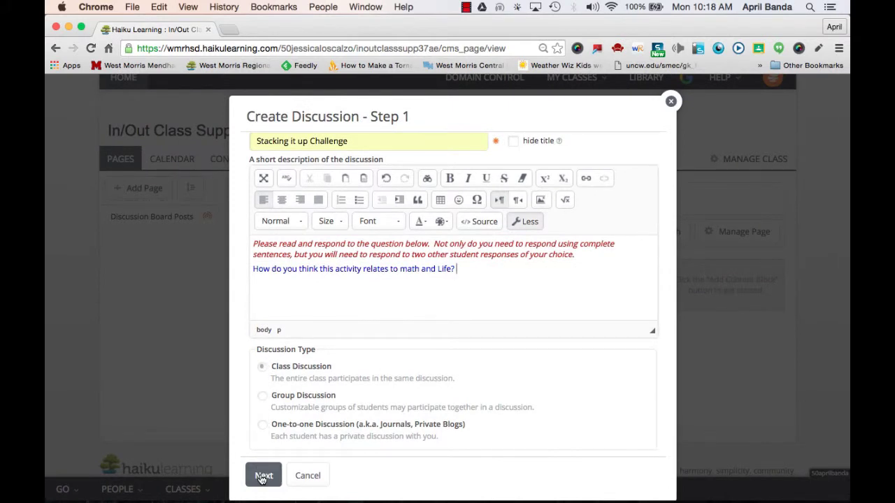
{"action": "left_click", "coordinate": [263, 476]}
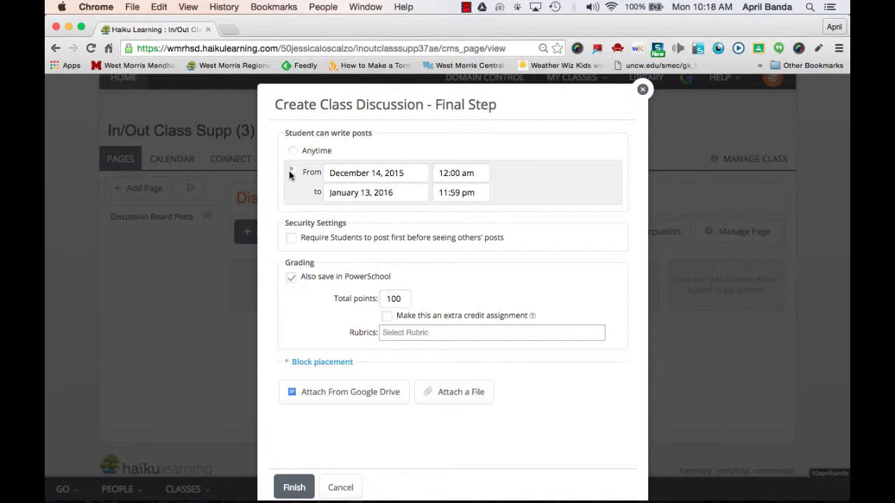
Step: Require students to post before seeing others' posts, and set the discussion's total points to 15
{"action": "left_click", "coordinate": [292, 239]}
{"action": "left_click", "coordinate": [403, 299]}
{"action": "key", "text": "BackSpace"}
{"action": "key", "text": "BackSpace"}
{"action": "key", "text": "BackSpace"}
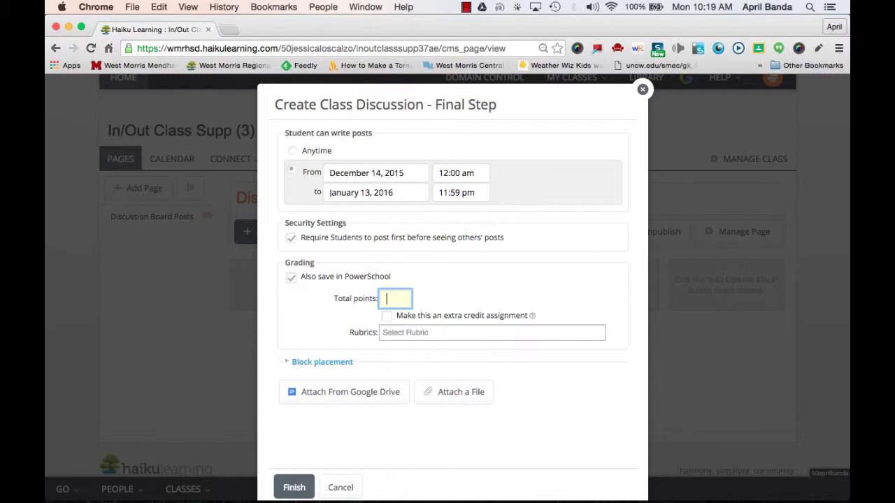
{"action": "type", "text": "15"}
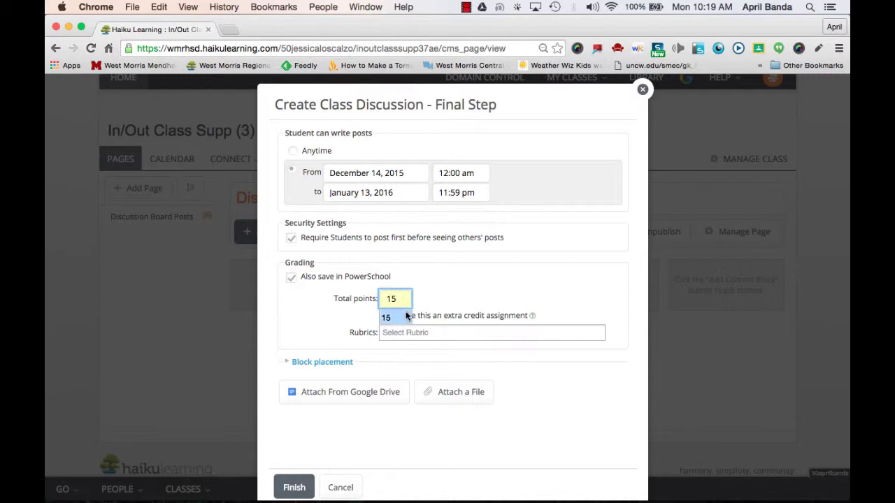
{"action": "left_click", "coordinate": [398, 319]}
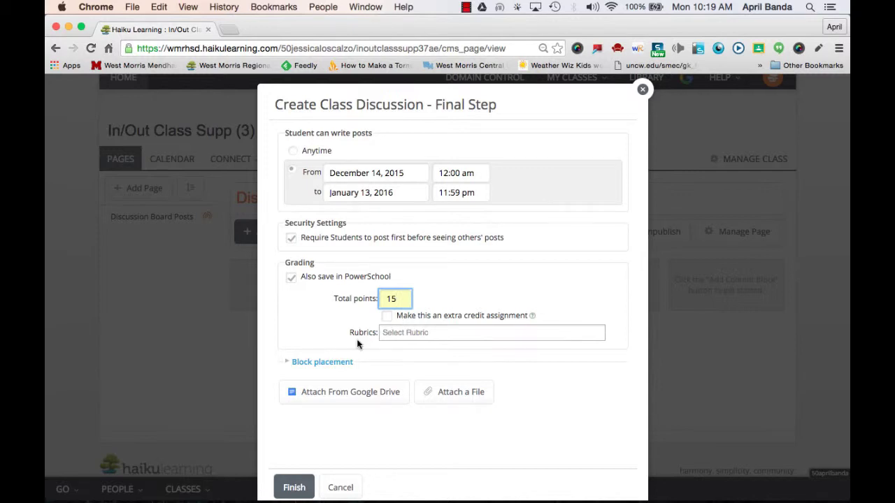
Step: Attach the points-based "Discussion Board Posts" rubric and finish creating the discussion
{"action": "left_click", "coordinate": [399, 334]}
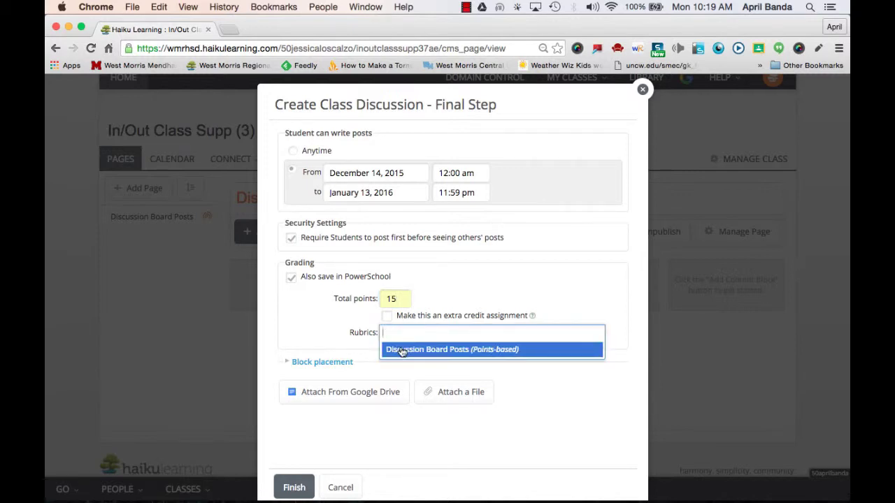
{"action": "left_click", "coordinate": [402, 350]}
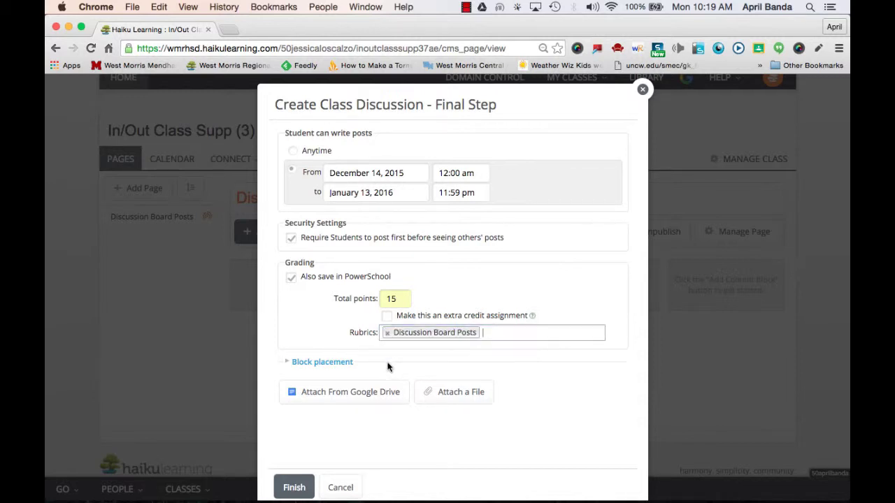
{"action": "left_click", "coordinate": [294, 488]}
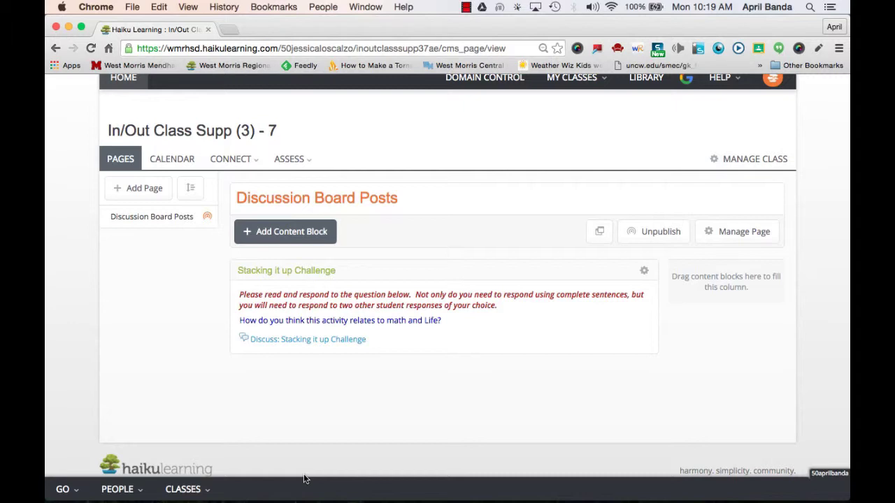
Step: Open the Stacking it up Challenge discussion, expand its details and view the attached rubric's criteria
{"action": "left_click", "coordinate": [342, 342]}
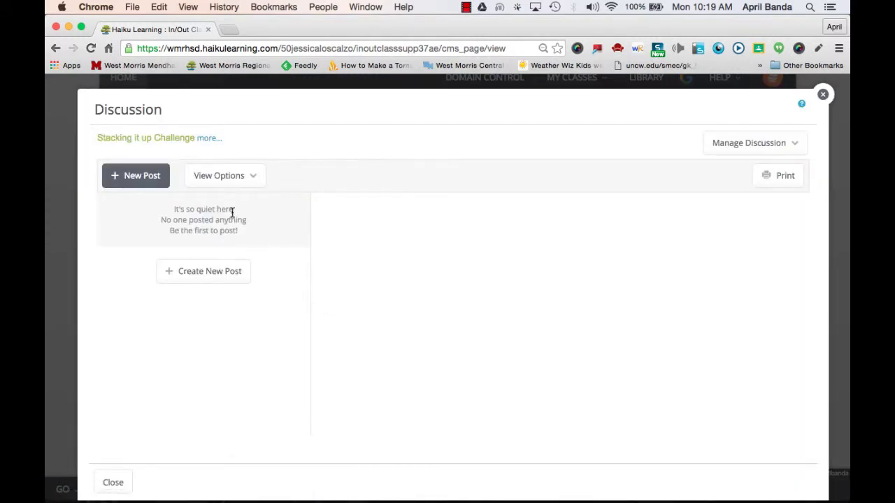
{"action": "left_click", "coordinate": [211, 139]}
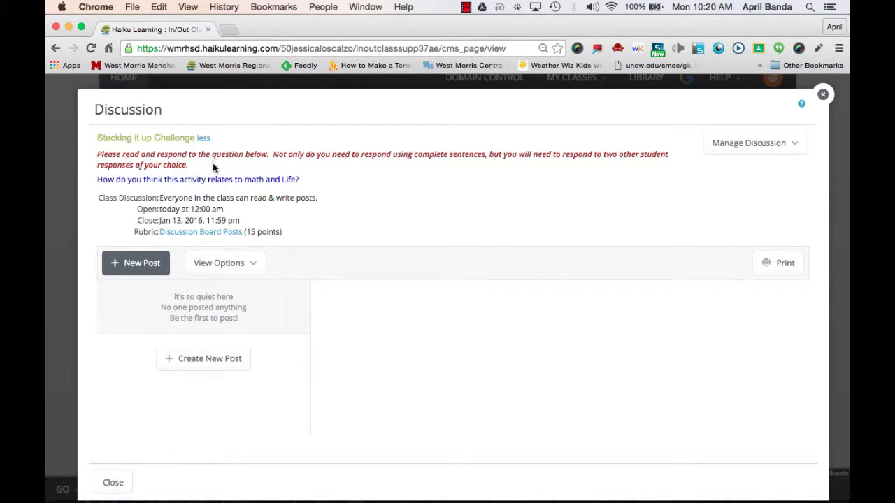
{"action": "left_click", "coordinate": [206, 235]}
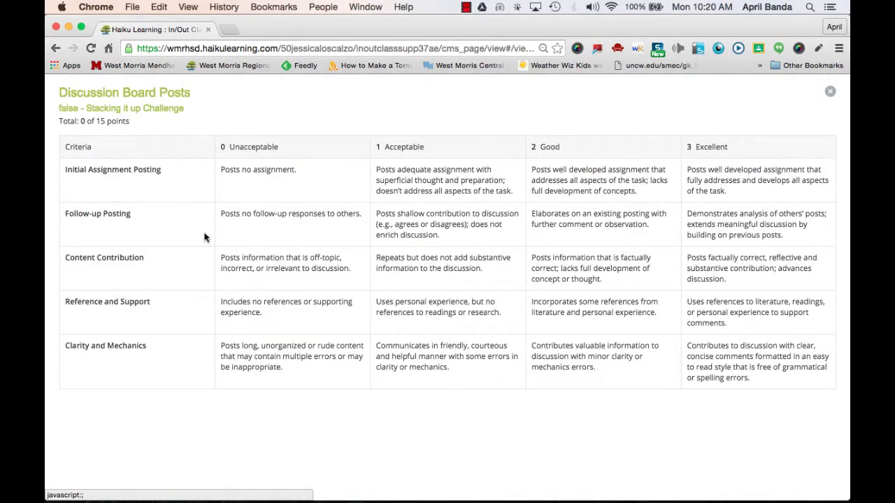